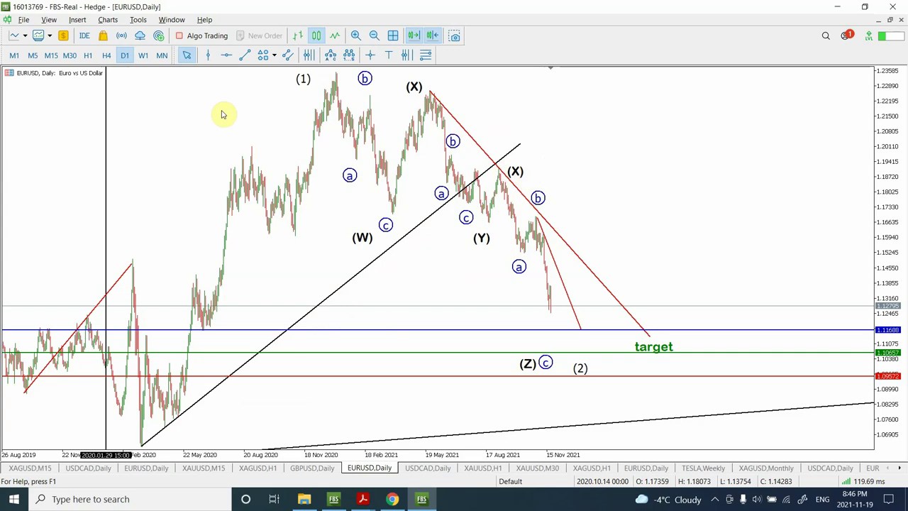
On the weekly EURUSD chart, draw a descending trendline from the 2008 peak along the 2011 and 2014 highs, past the current price
{"action": "left_click", "coordinate": [144, 56]}
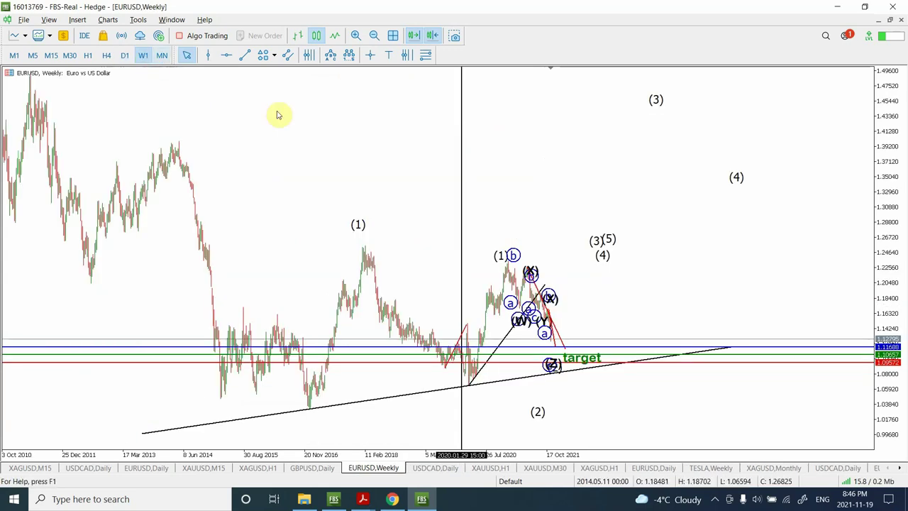
{"action": "left_click", "coordinate": [374, 37]}
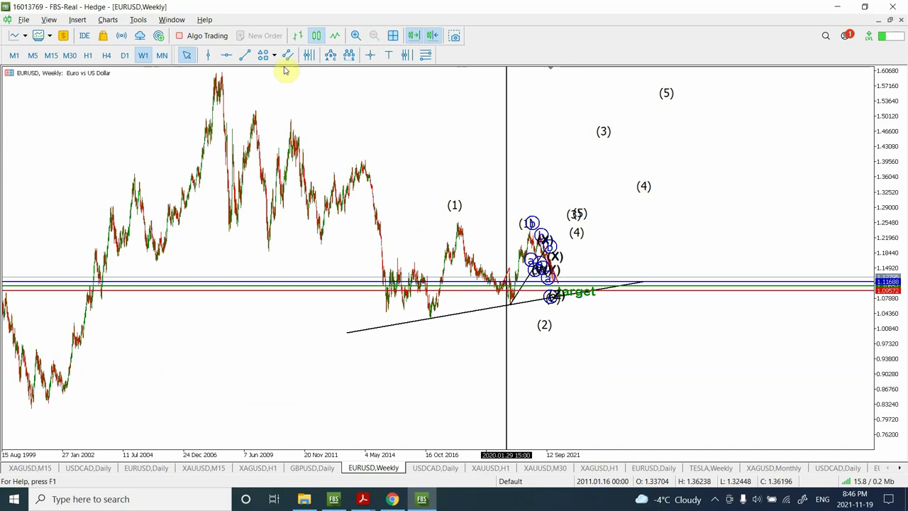
{"action": "left_click", "coordinate": [245, 56]}
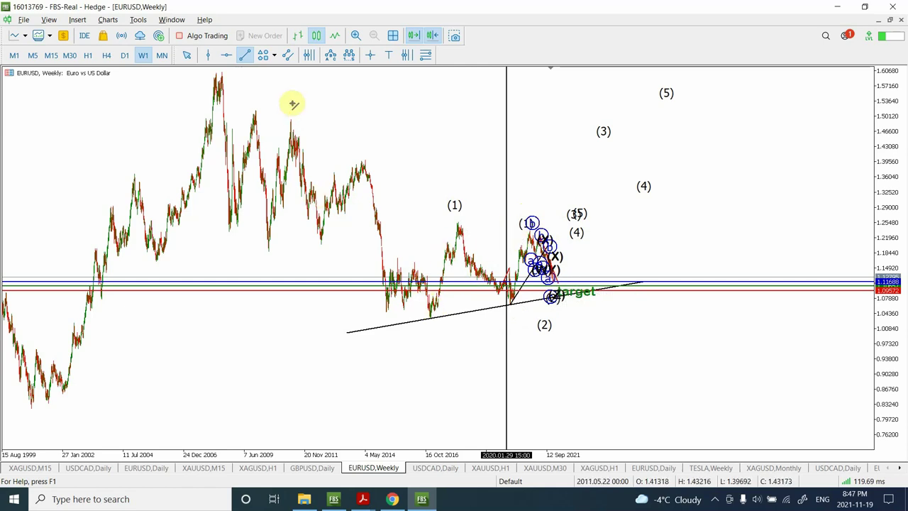
{"action": "mouse_move", "coordinate": [219, 72]}
{"action": "left_mouse_down"}
{"action": "mouse_move", "coordinate": [477, 231]}
{"action": "mouse_move", "coordinate": [629, 291]}
{"action": "mouse_move", "coordinate": [592, 298]}
{"action": "mouse_move", "coordinate": [595, 311]}
{"action": "left_mouse_up"}
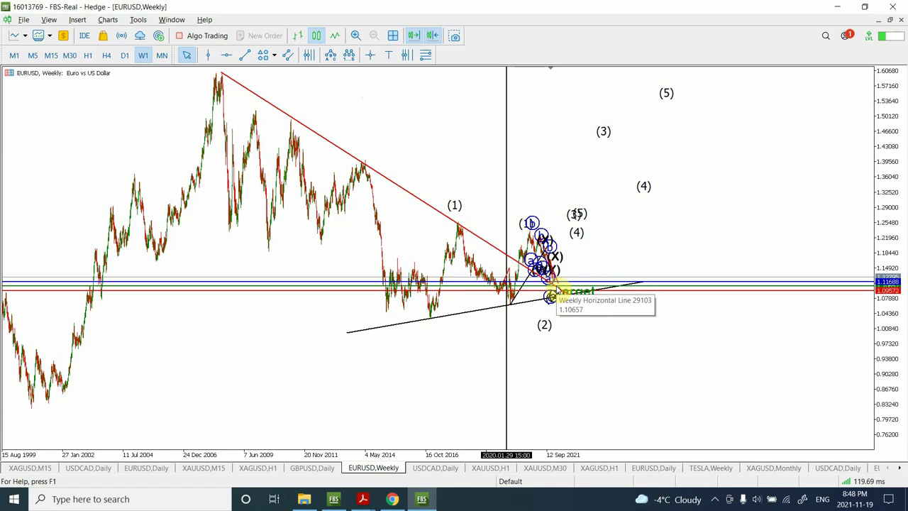
Delete the long descending trendline that starts at the 2008 peak
{"action": "double_click", "coordinate": [435, 212]}
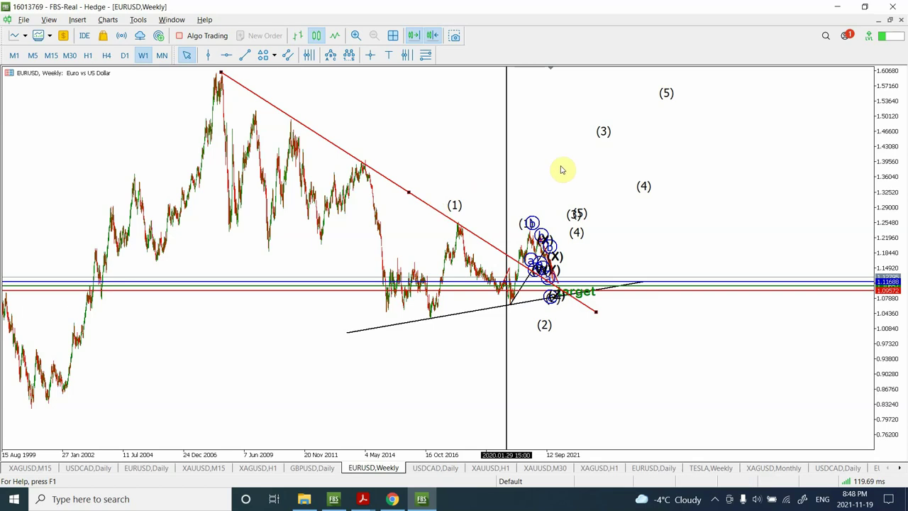
{"action": "key", "text": "Delete"}
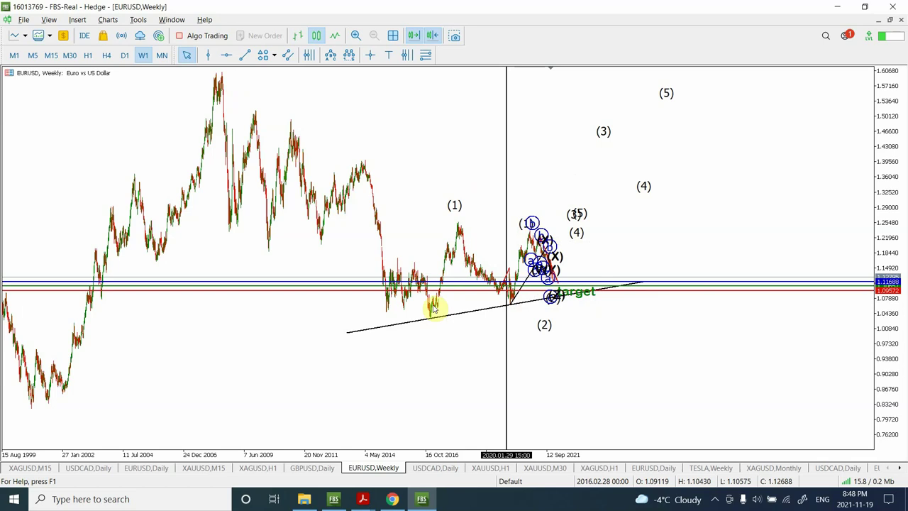
{"action": "mouse_move", "coordinate": [438, 311]}
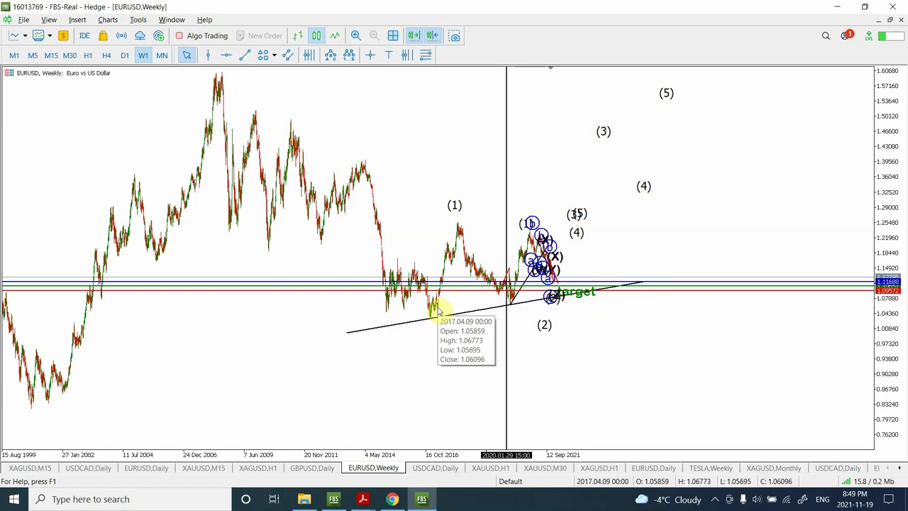
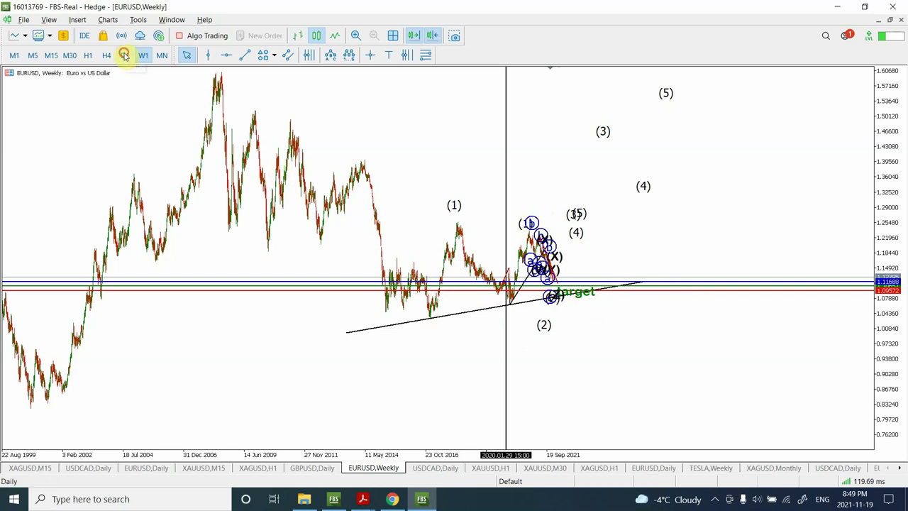
On the daily chart, move the a, c and (Y) labels of the mid-2021 correction to slightly earlier swing lows
{"action": "left_click", "coordinate": [124, 56]}
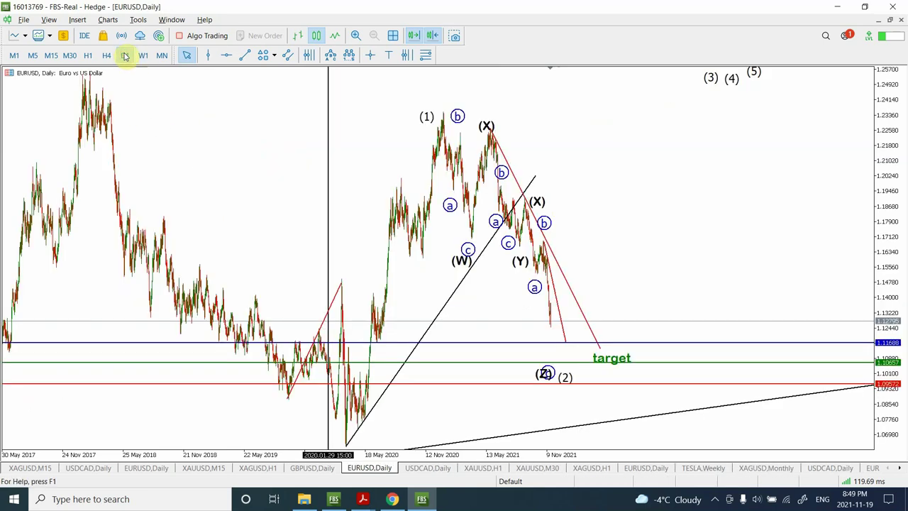
{"action": "left_click", "coordinate": [355, 36]}
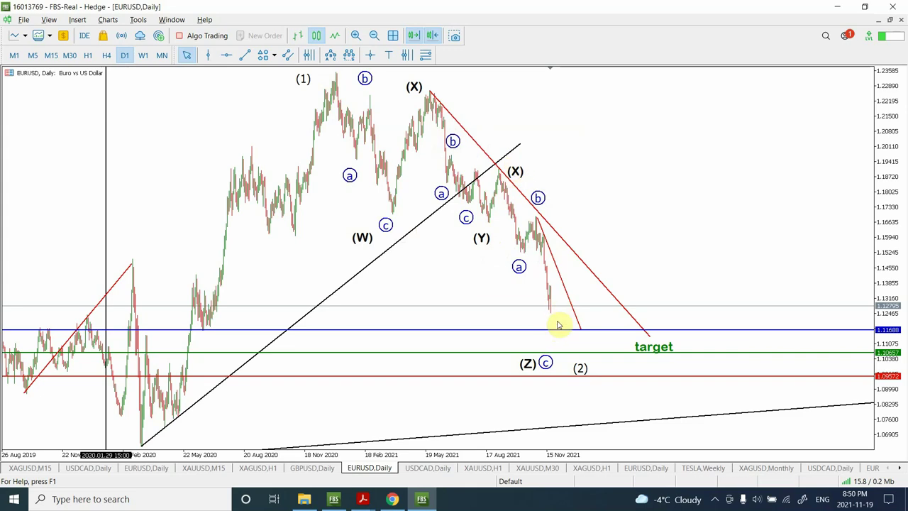
{"action": "double_click", "coordinate": [441, 194]}
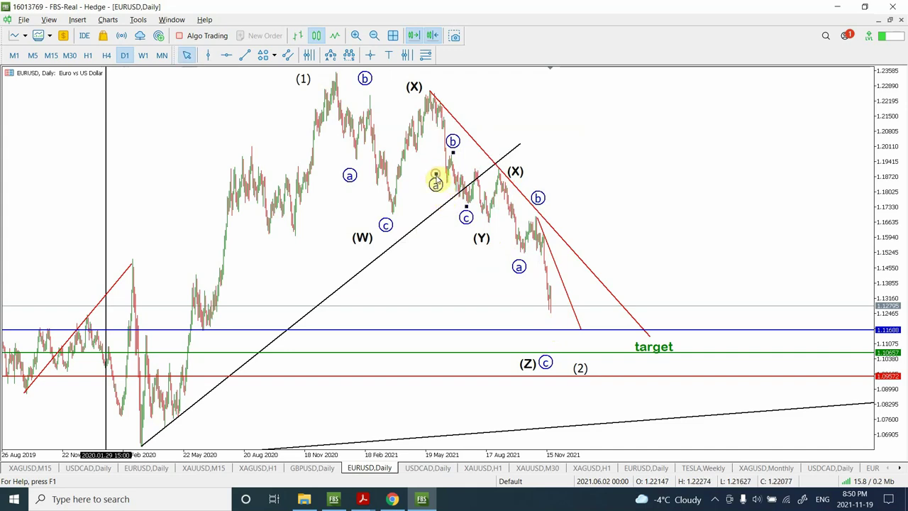
{"action": "left_click_drag", "start_coordinate": [436, 180], "coordinate": [435, 188]}
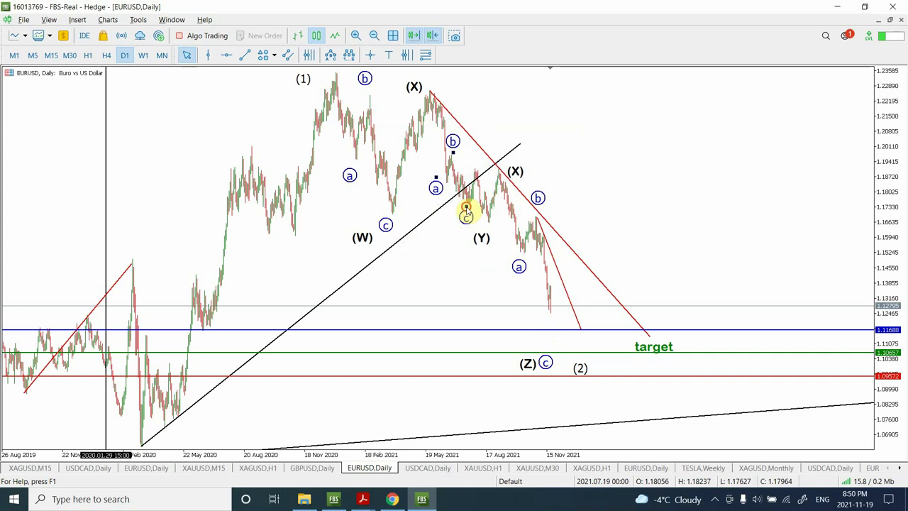
{"action": "left_click_drag", "start_coordinate": [467, 211], "coordinate": [463, 213]}
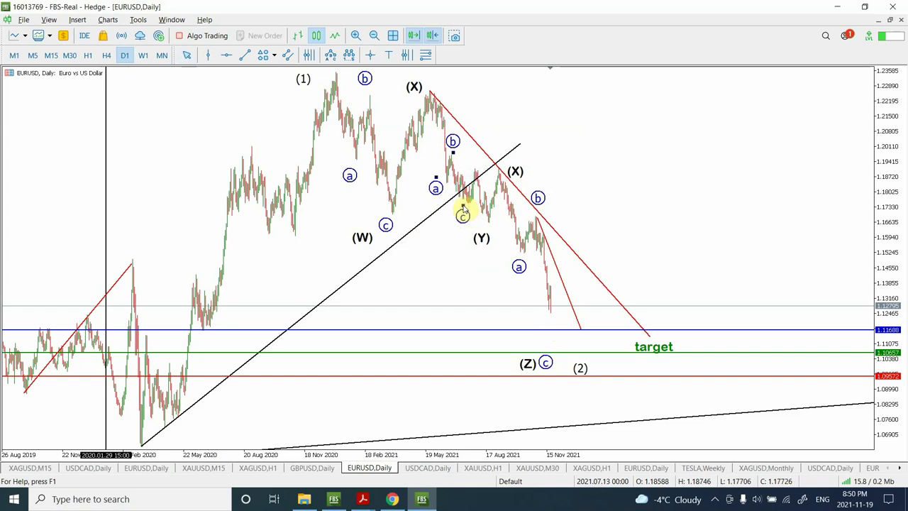
{"action": "double_click", "coordinate": [479, 239]}
{"action": "left_click_drag", "start_coordinate": [470, 230], "coordinate": [437, 215]}
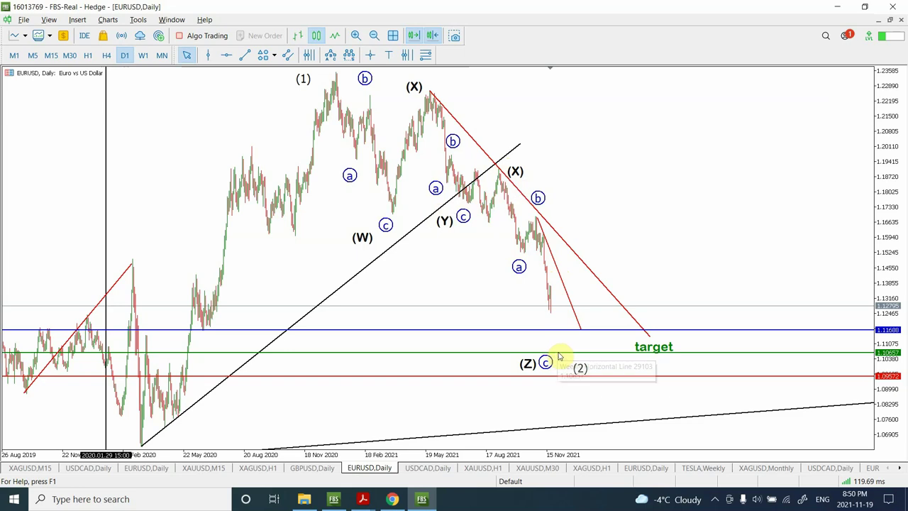
{"action": "left_click", "coordinate": [580, 368]}
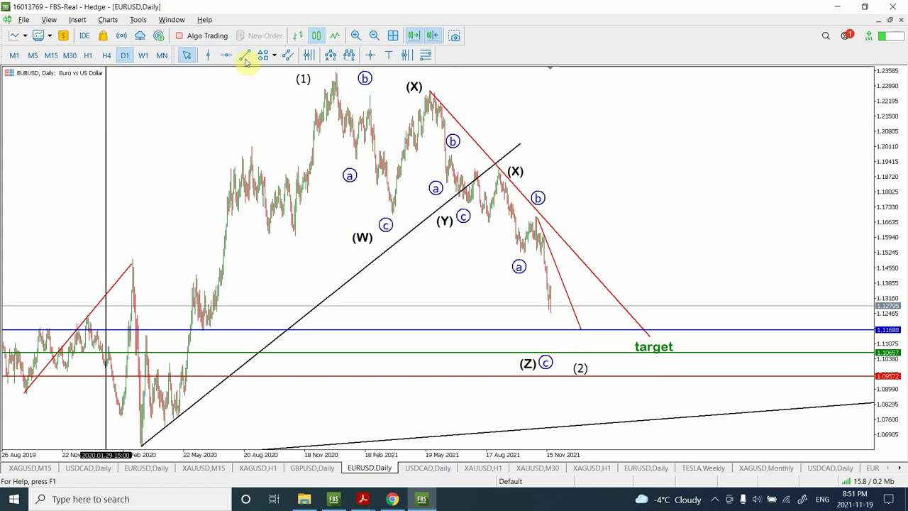
Draw short trendlines projecting a fall from the current price to about 1.111 and a rebound above the blue 1.11688 line
{"action": "left_click", "coordinate": [244, 57]}
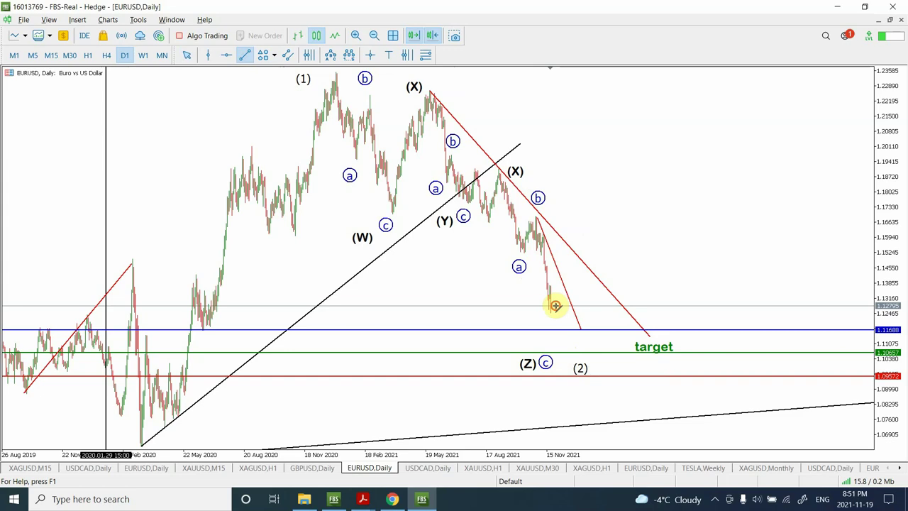
{"action": "left_click_drag", "start_coordinate": [555, 306], "coordinate": [558, 344]}
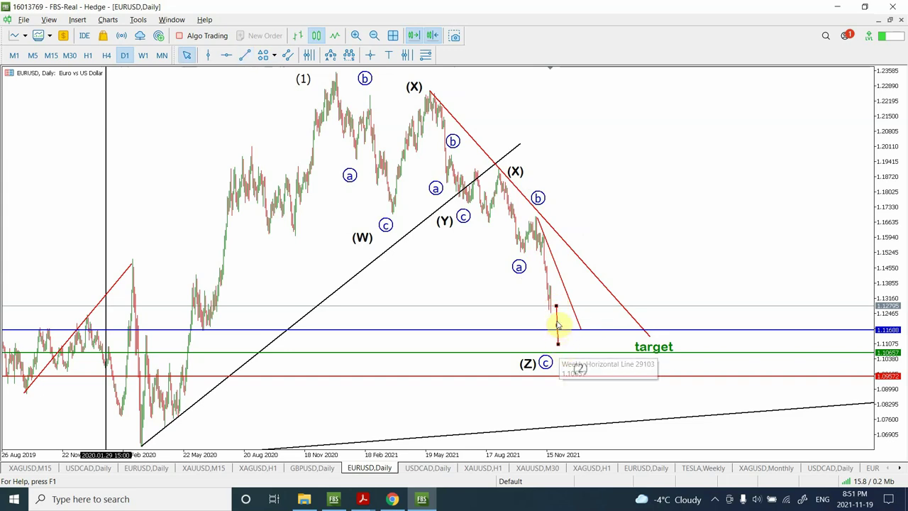
{"action": "left_click_drag", "start_coordinate": [555, 307], "coordinate": [556, 306]}
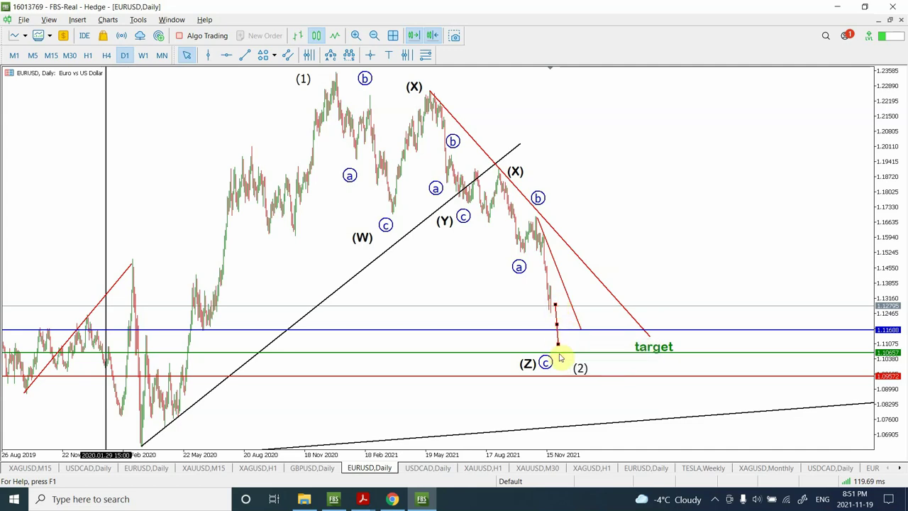
{"action": "left_click", "coordinate": [245, 56]}
{"action": "left_click_drag", "start_coordinate": [559, 342], "coordinate": [566, 326]}
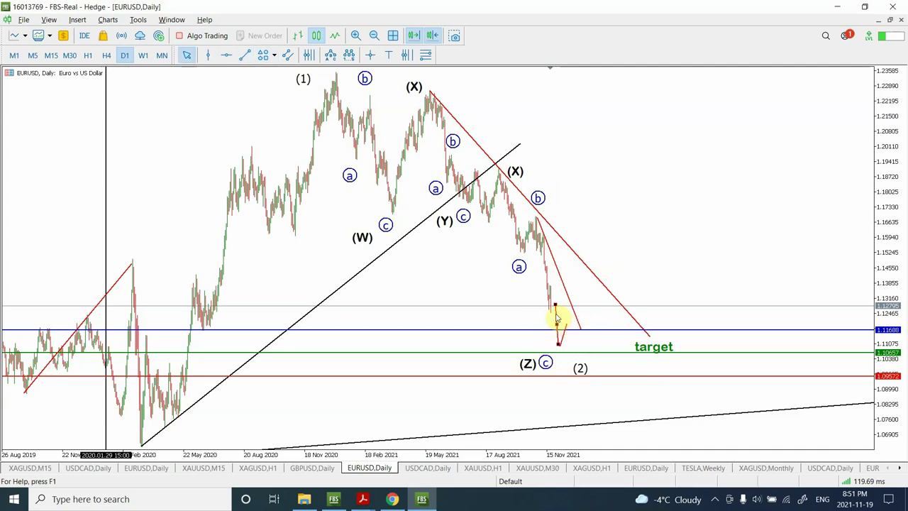
Examine the projected fall and rebound on the four-hour chart with a wider price range, comparing it with the daily chart
{"action": "left_click", "coordinate": [106, 55]}
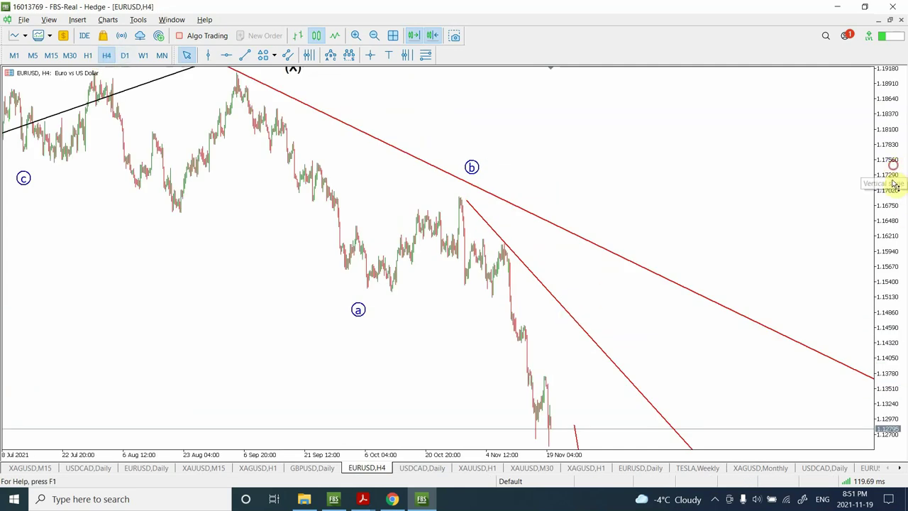
{"action": "left_click_drag", "start_coordinate": [890, 177], "coordinate": [883, 411]}
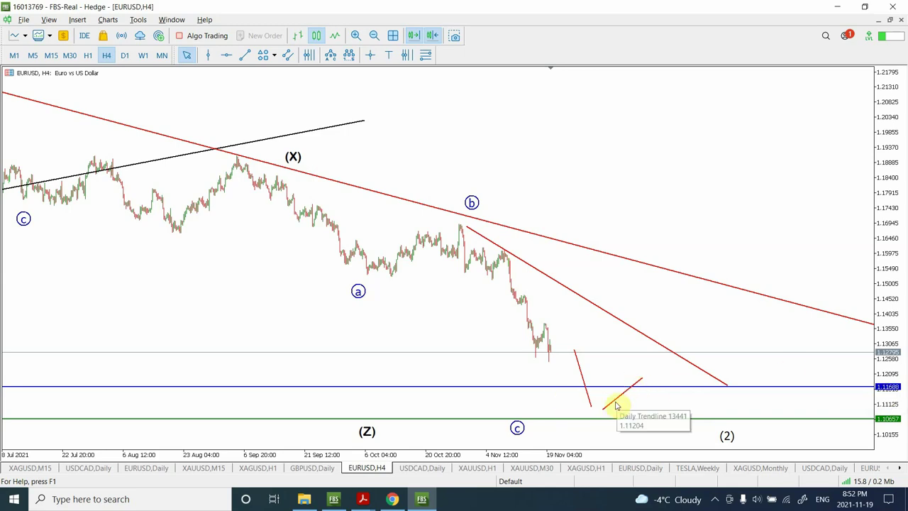
{"action": "left_click", "coordinate": [374, 37]}
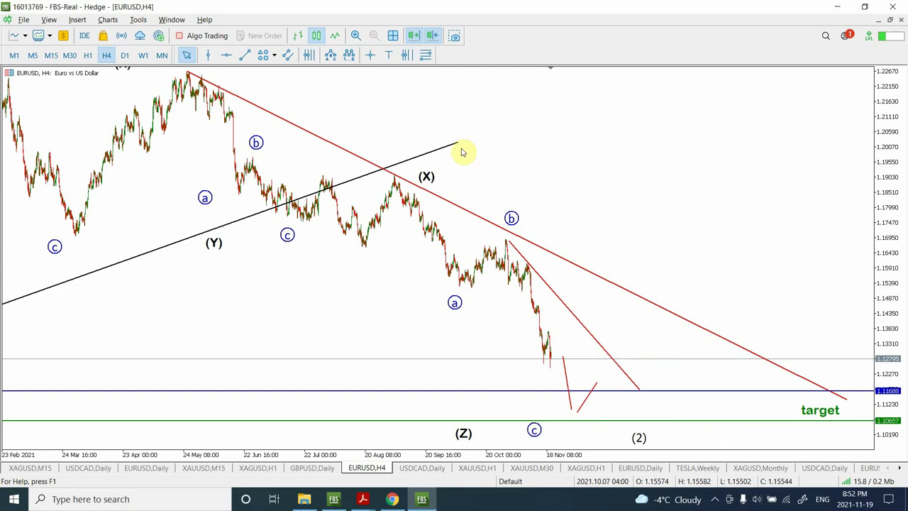
{"action": "left_click", "coordinate": [123, 56]}
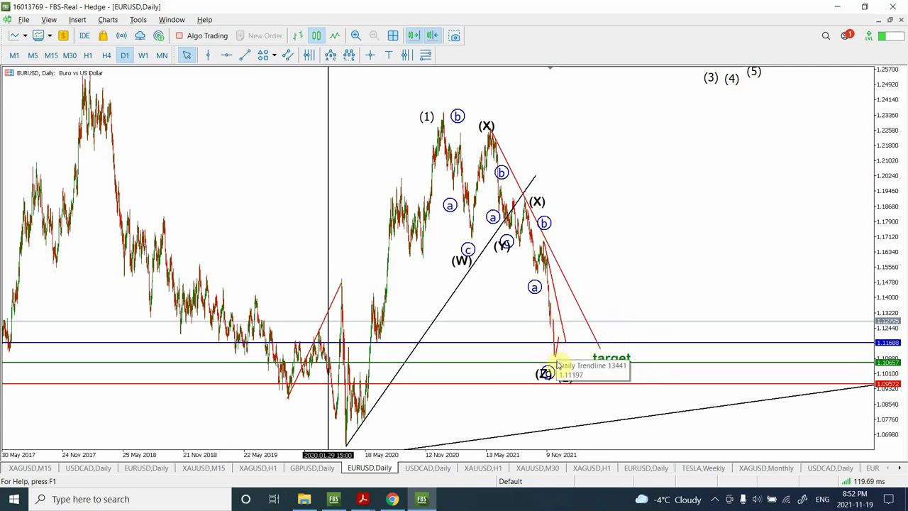
{"action": "left_click", "coordinate": [106, 56]}
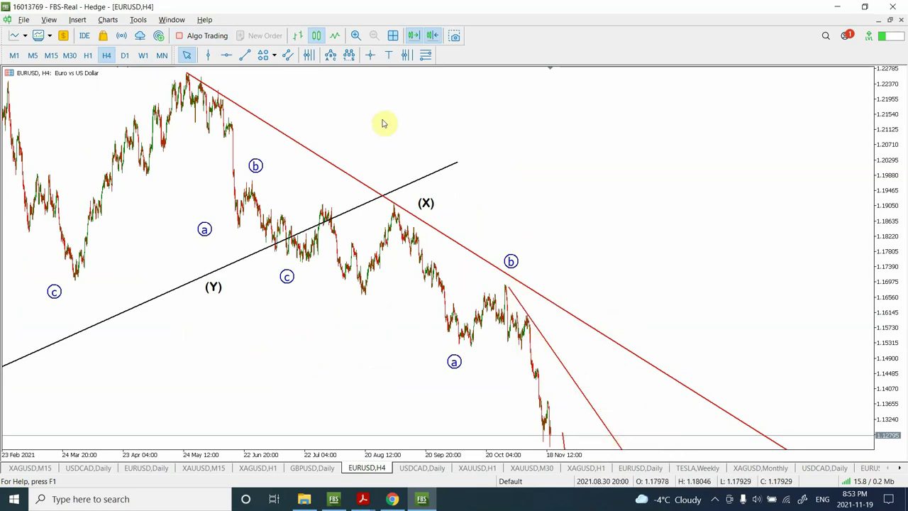
On the daily chart, add a Fibonacci retracement from the March 2020 low to the wave (1) high, aligning its 100.0 level with the low
{"action": "left_click", "coordinate": [125, 55]}
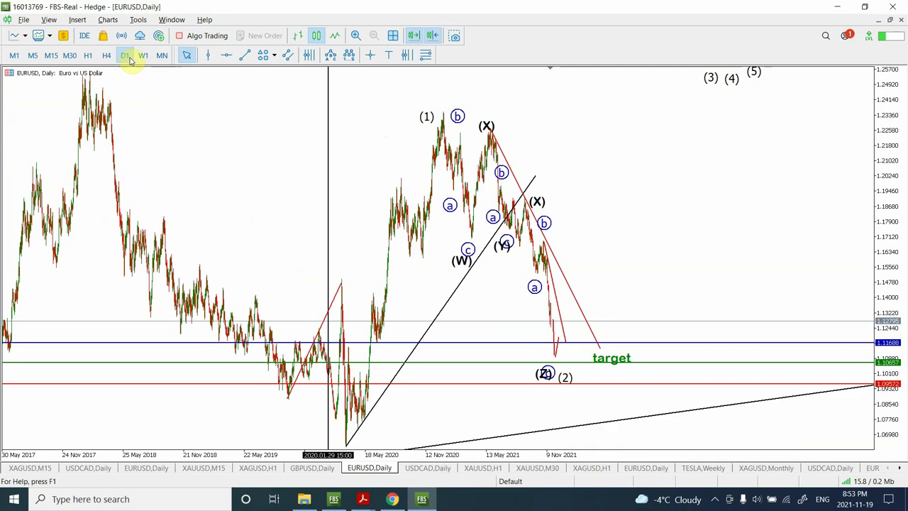
{"action": "left_click", "coordinate": [356, 37]}
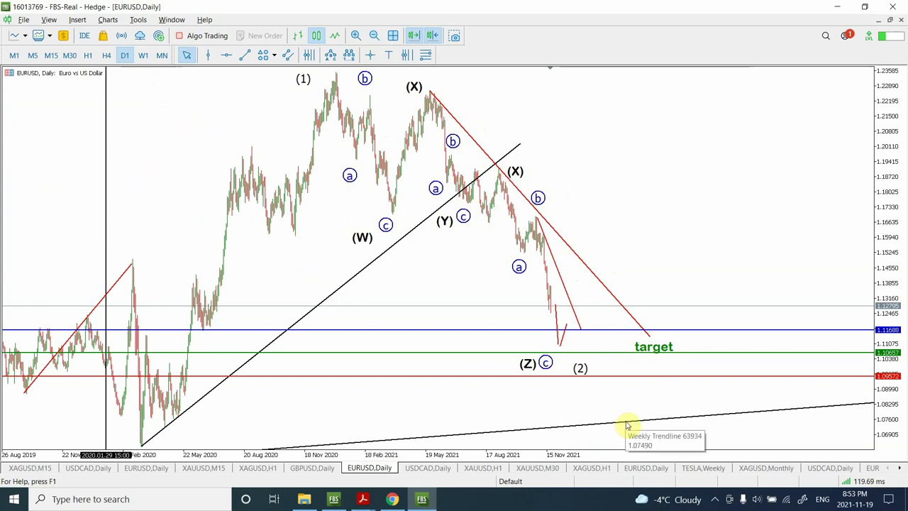
{"action": "left_click", "coordinate": [424, 56]}
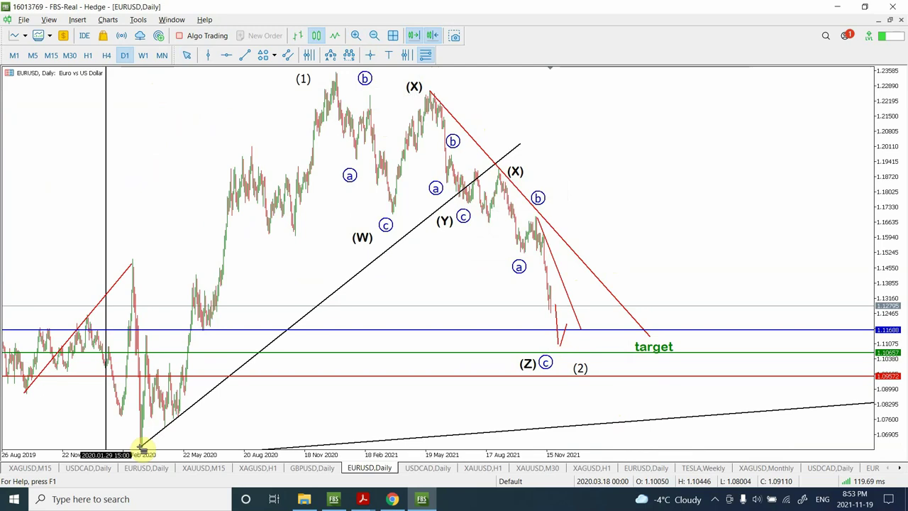
{"action": "left_click_drag", "start_coordinate": [141, 446], "coordinate": [647, 72]}
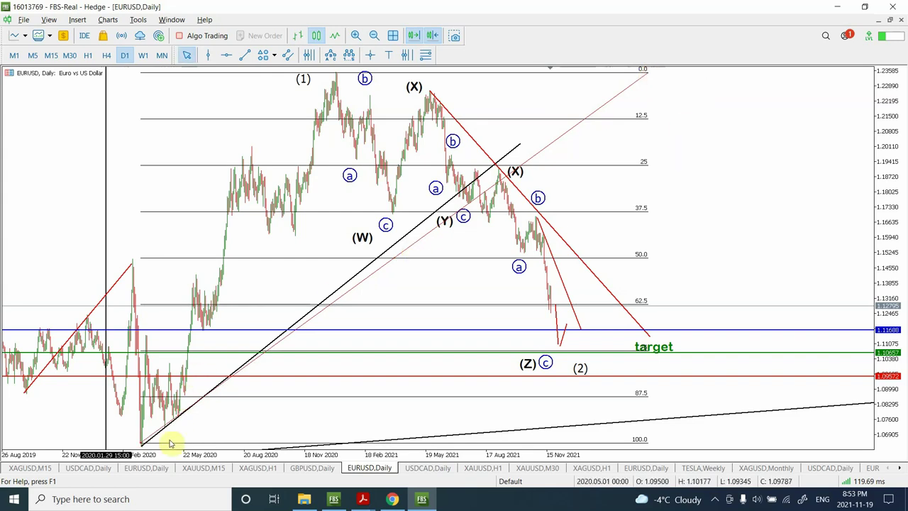
{"action": "left_click_drag", "start_coordinate": [146, 438], "coordinate": [134, 447]}
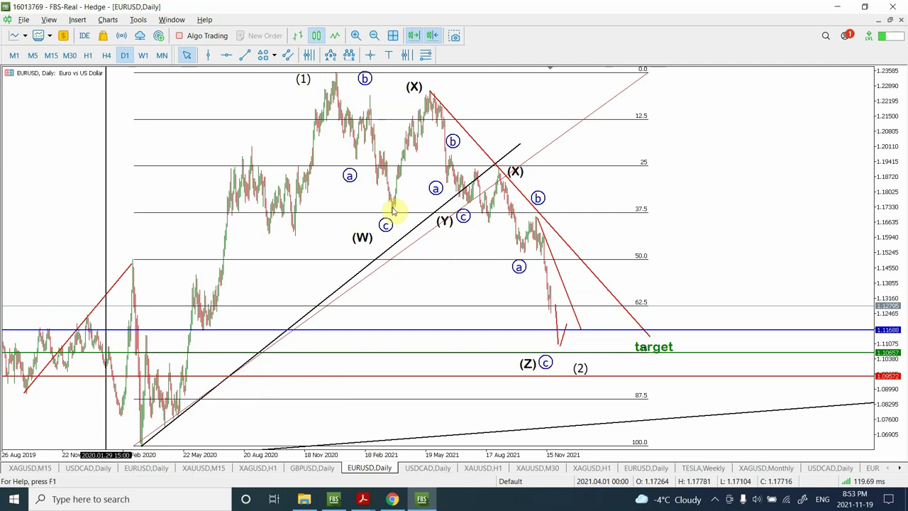
{"action": "mouse_move", "coordinate": [392, 212]}
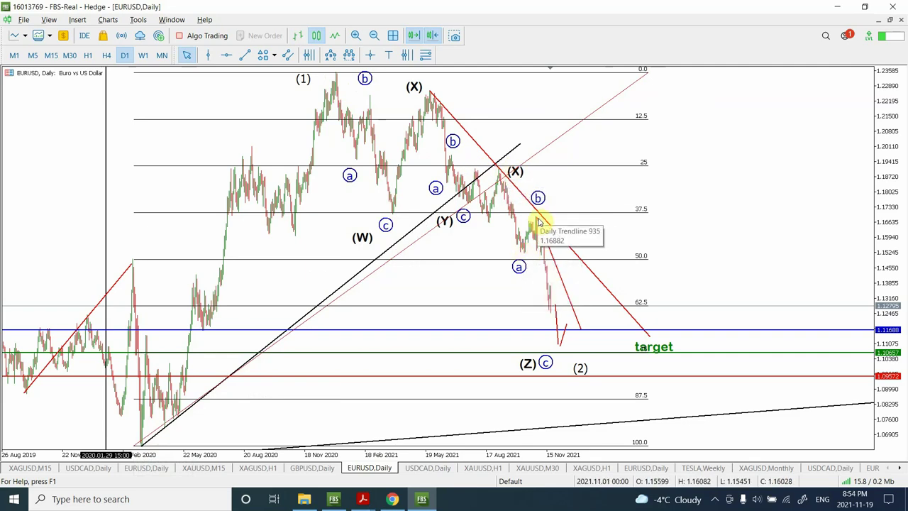
{"action": "left_click_drag", "start_coordinate": [561, 325], "coordinate": [566, 324]}
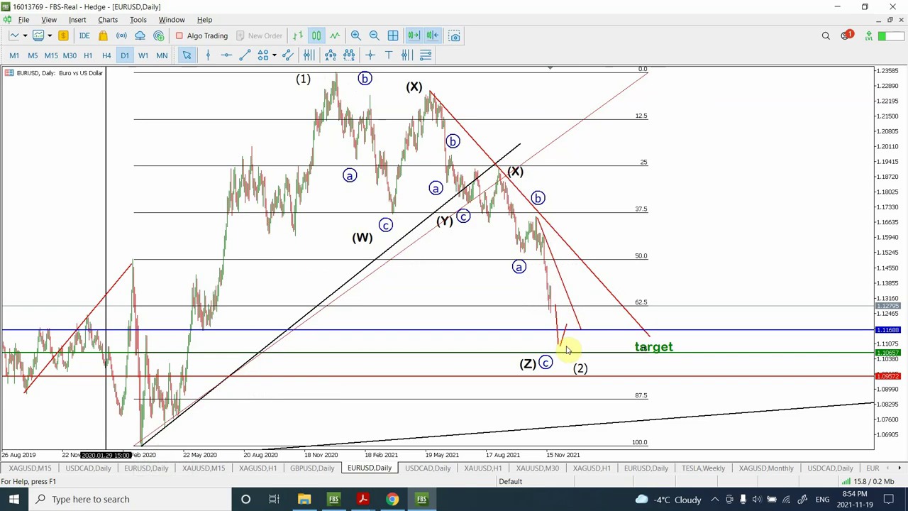